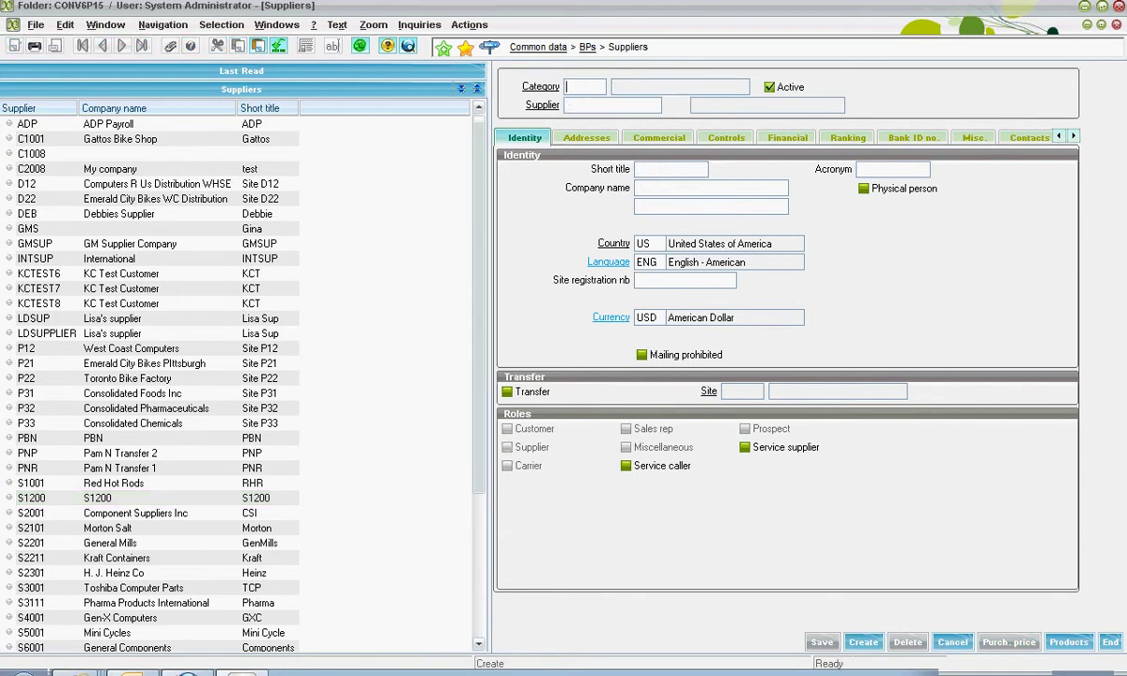
Step: Assign the new supplier record to the DOM (Domestic Suppliers) category
key(F12)
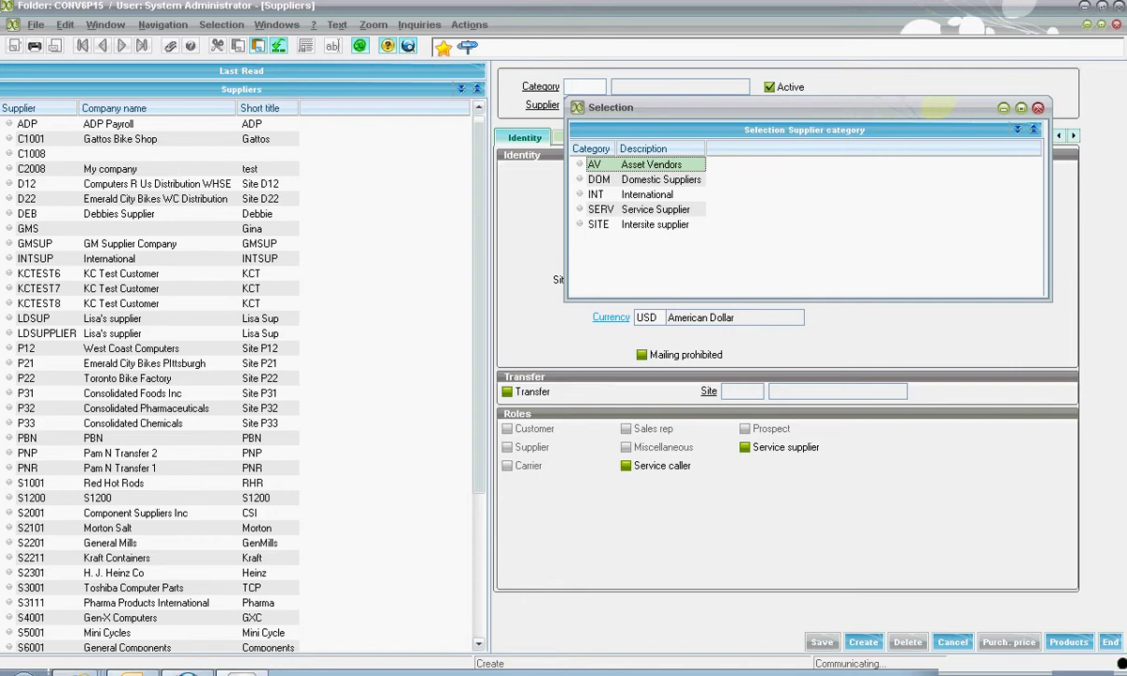
click(645, 179)
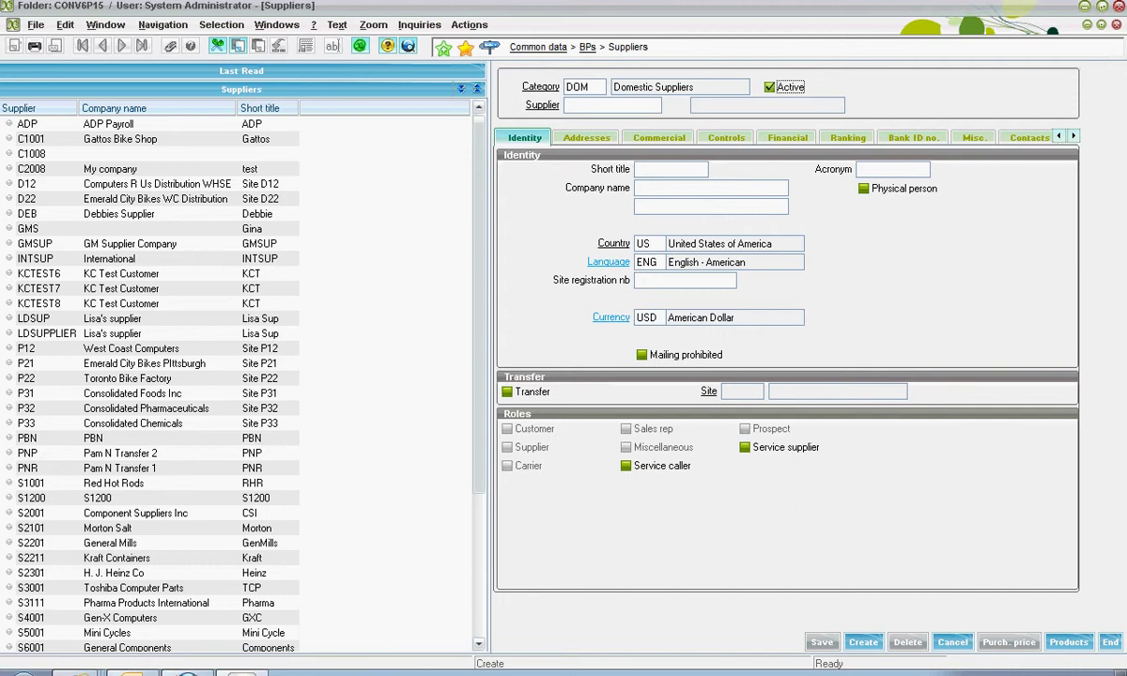
key(Tab)
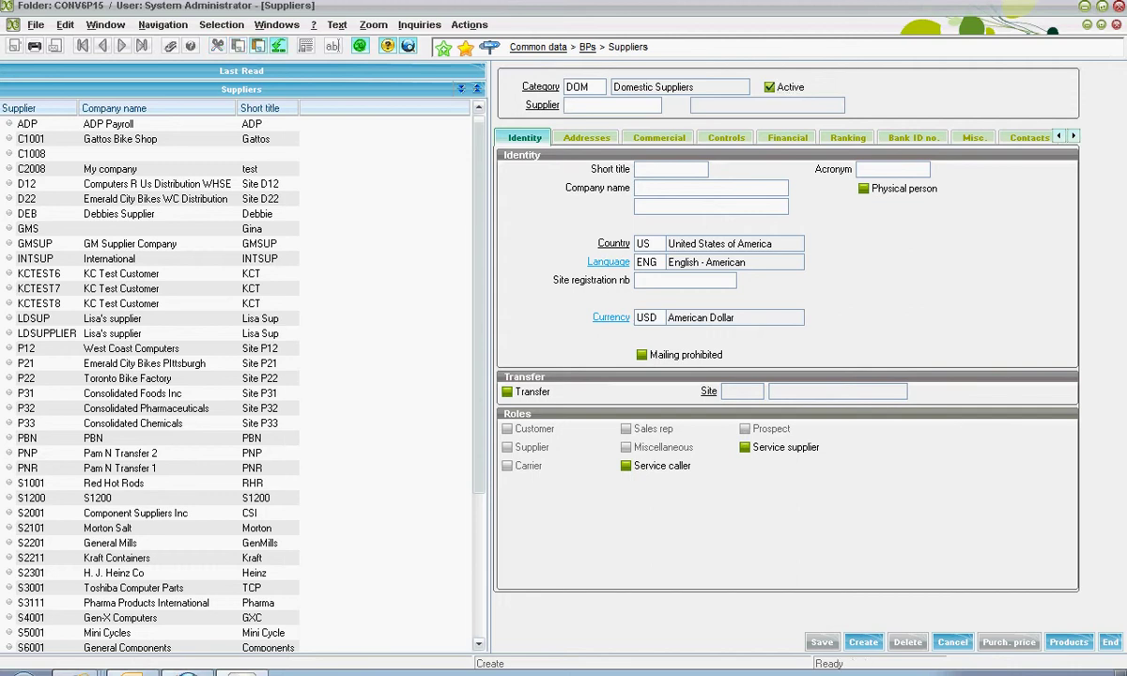
Step: Enter C3008 as the supplier code and Smith Roofing Company as the company name in the identity data
text(C3)
text(008)
text(Smith)
text( Roofing Comp)
text(any)
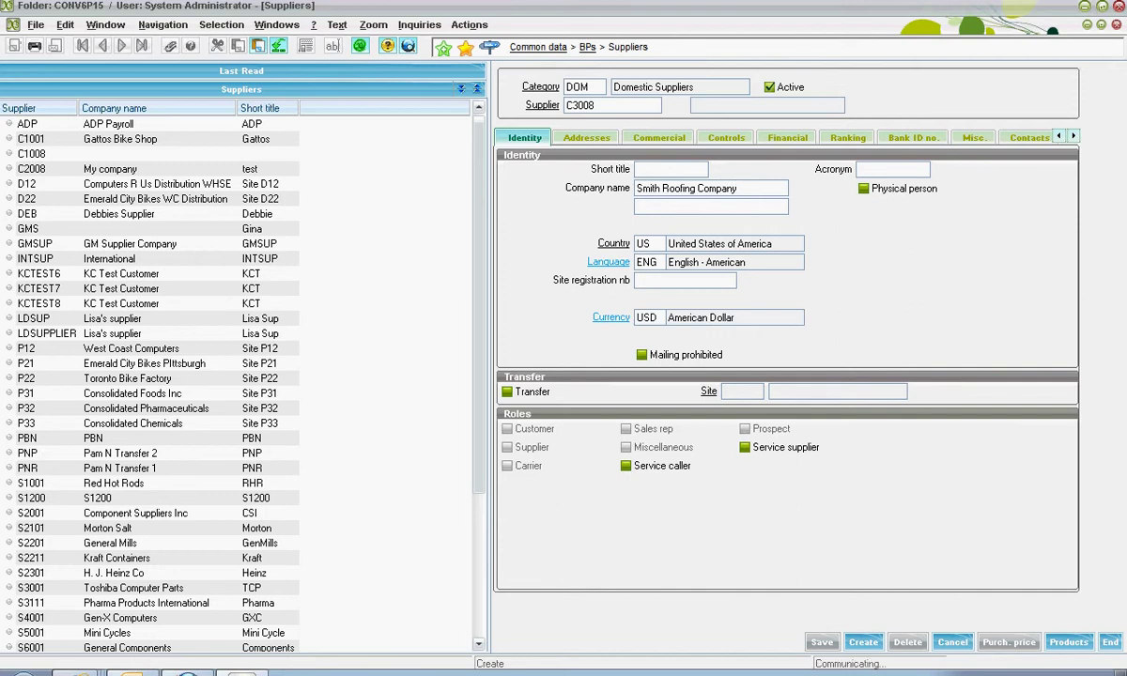
key(Tab)
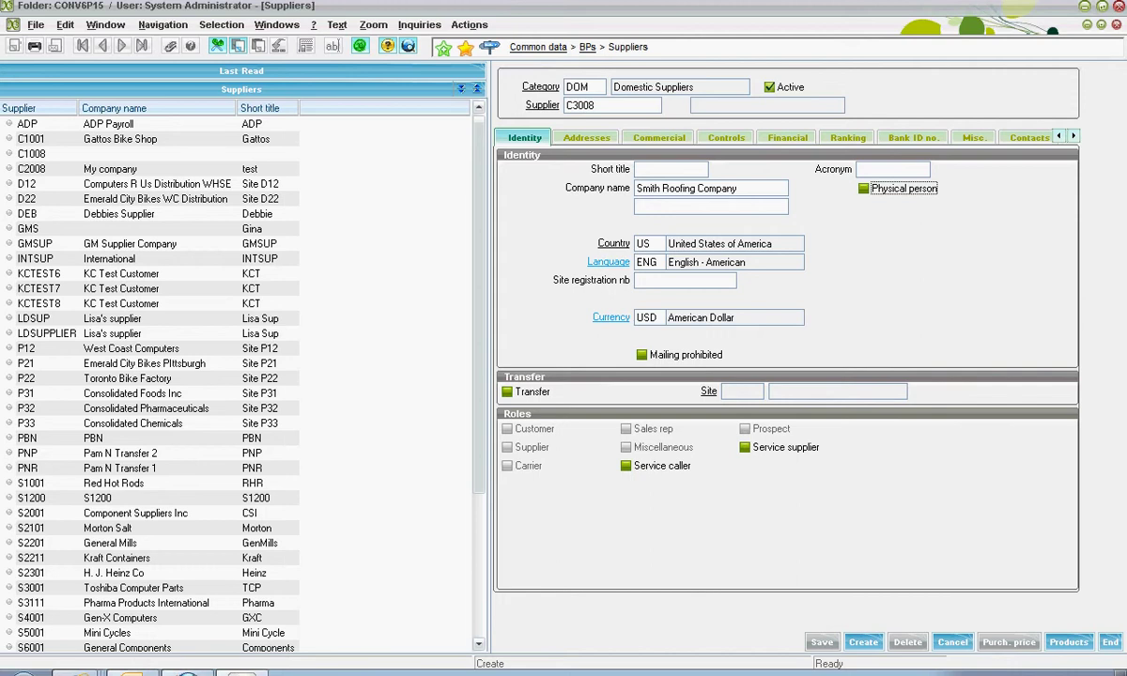
Step: Add a supplier address with code REMIT and the description Smith Roofing Company
click(587, 138)
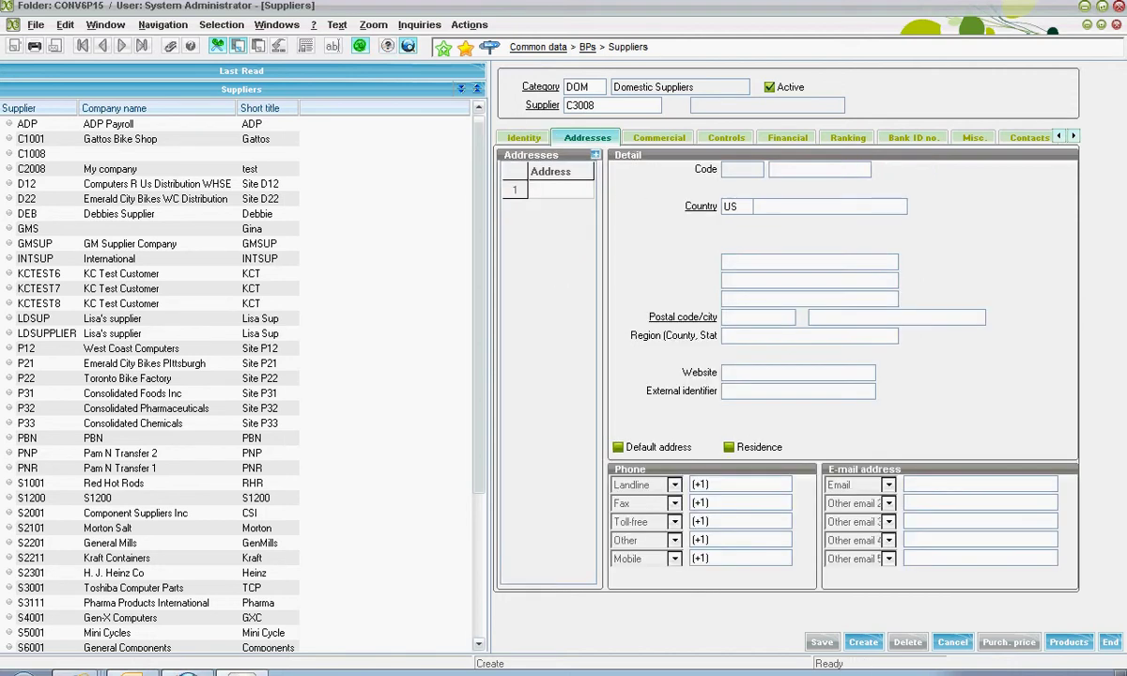
text(REMIT)
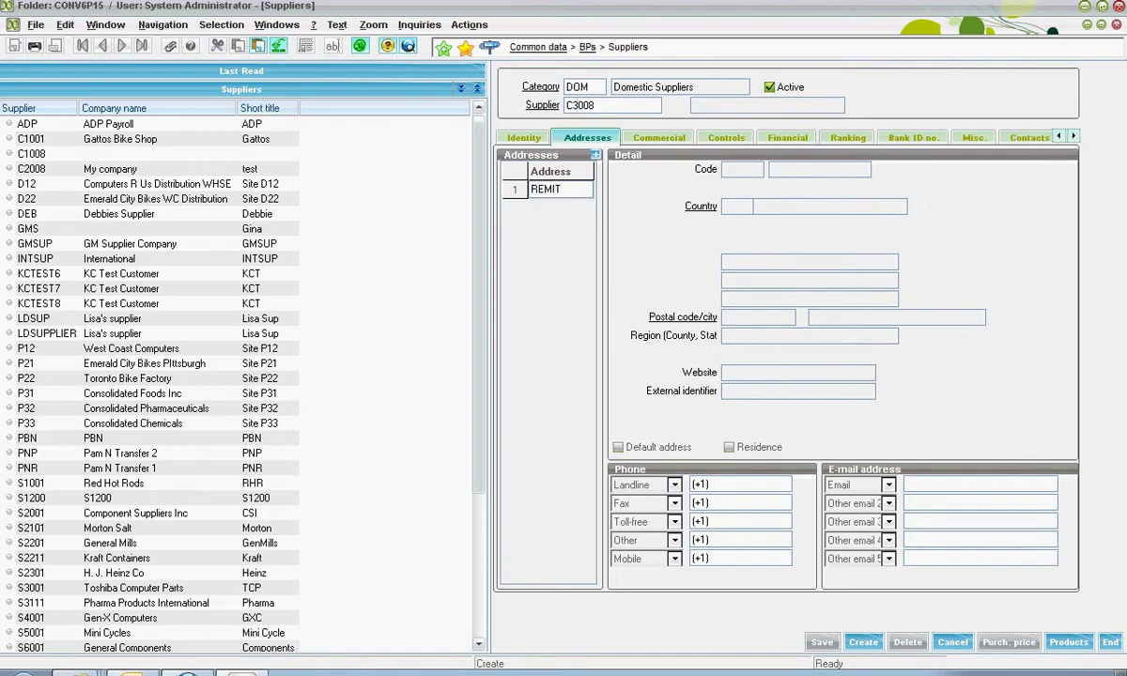
key(Tab)
text(Smith Roofe)
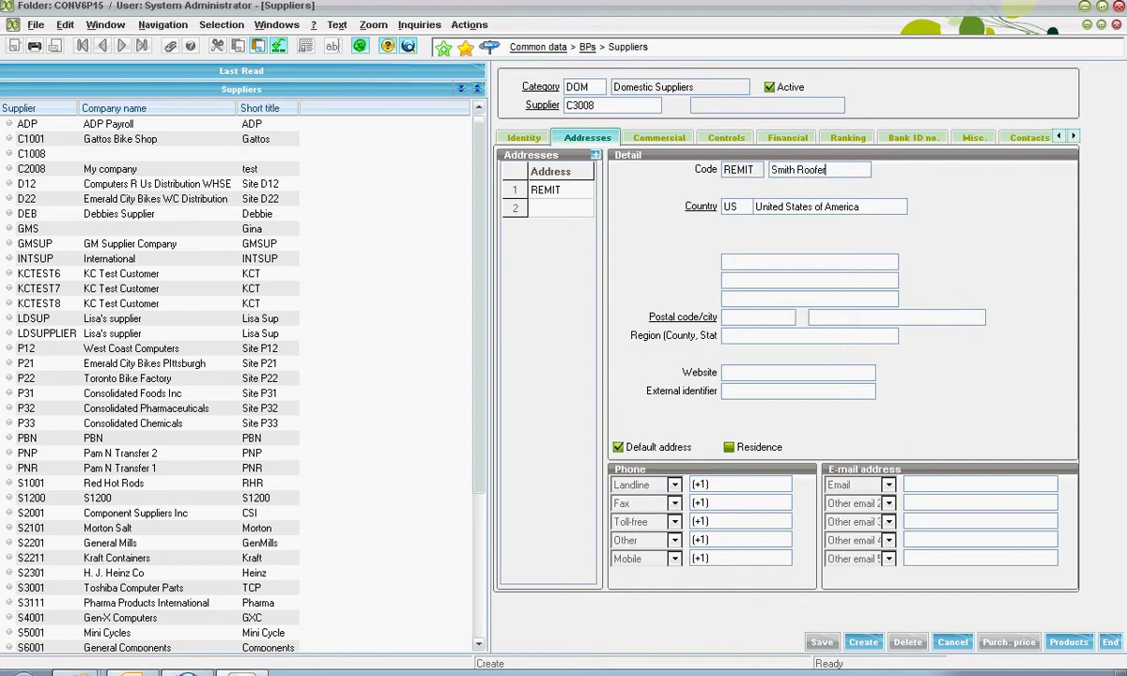
key(BackSpace)
text(ing Company)
Step: Fill in the REMIT address's street line, suite line and postal code, letting the city and state be derived from the postal code
click(752, 262)
text(100 N)
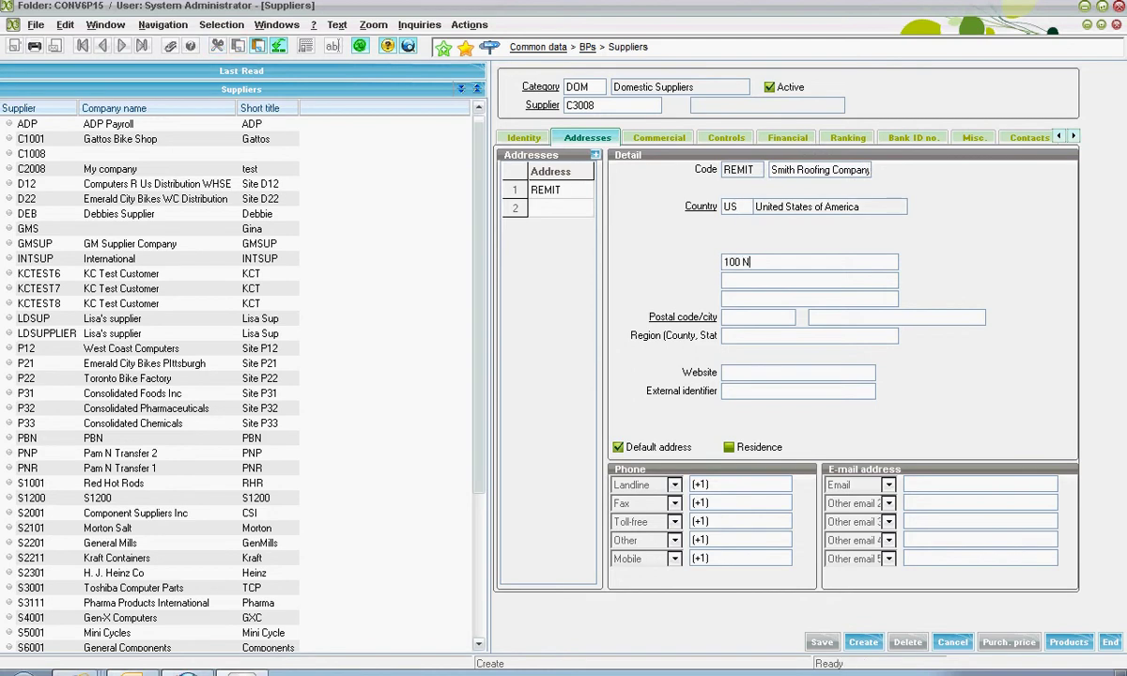
text(orth Main St.)
click(751, 280)
text(Suite 100)
click(757, 317)
text(15236)
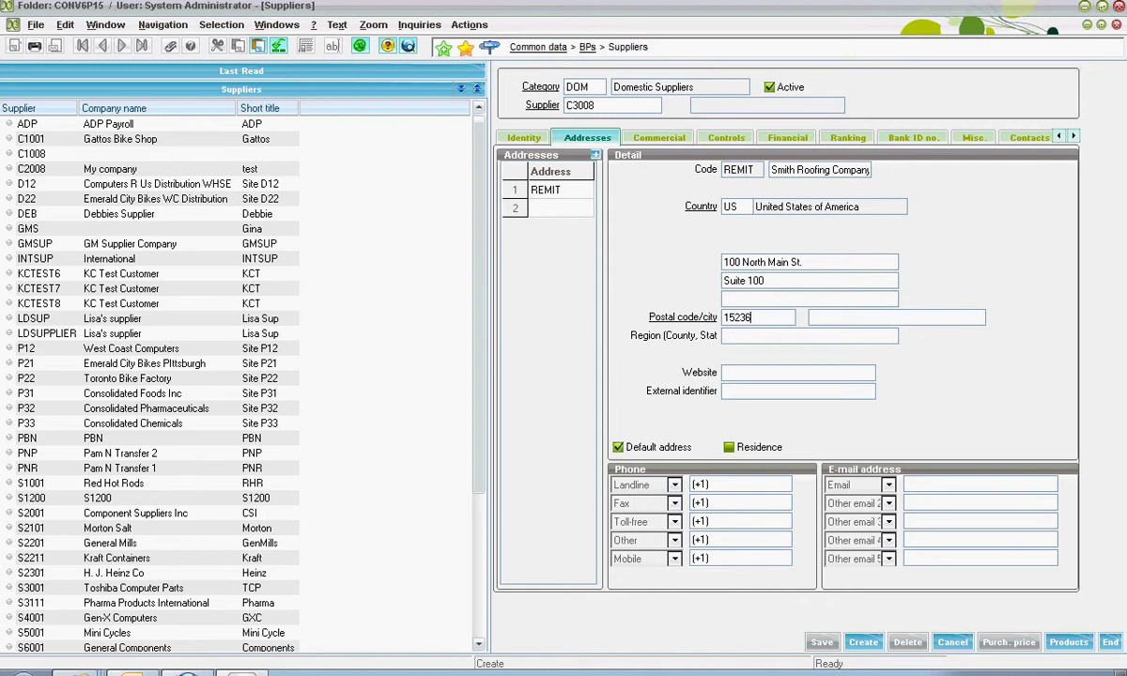
key(Tab)
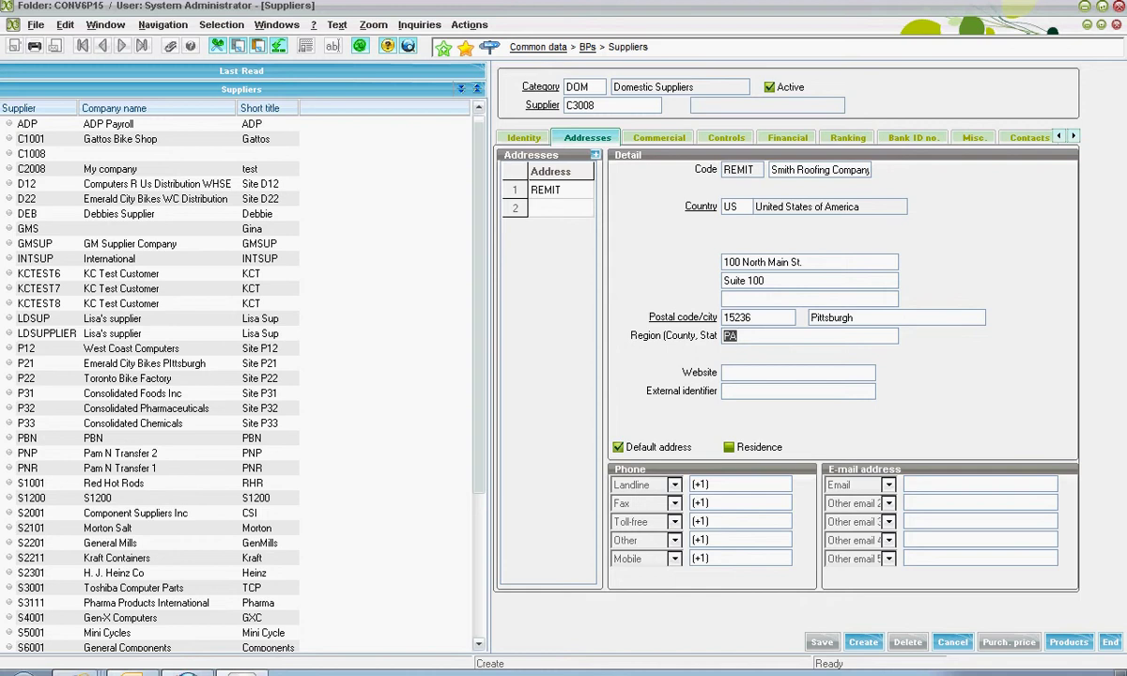
key(Tab)
text(www.sm)
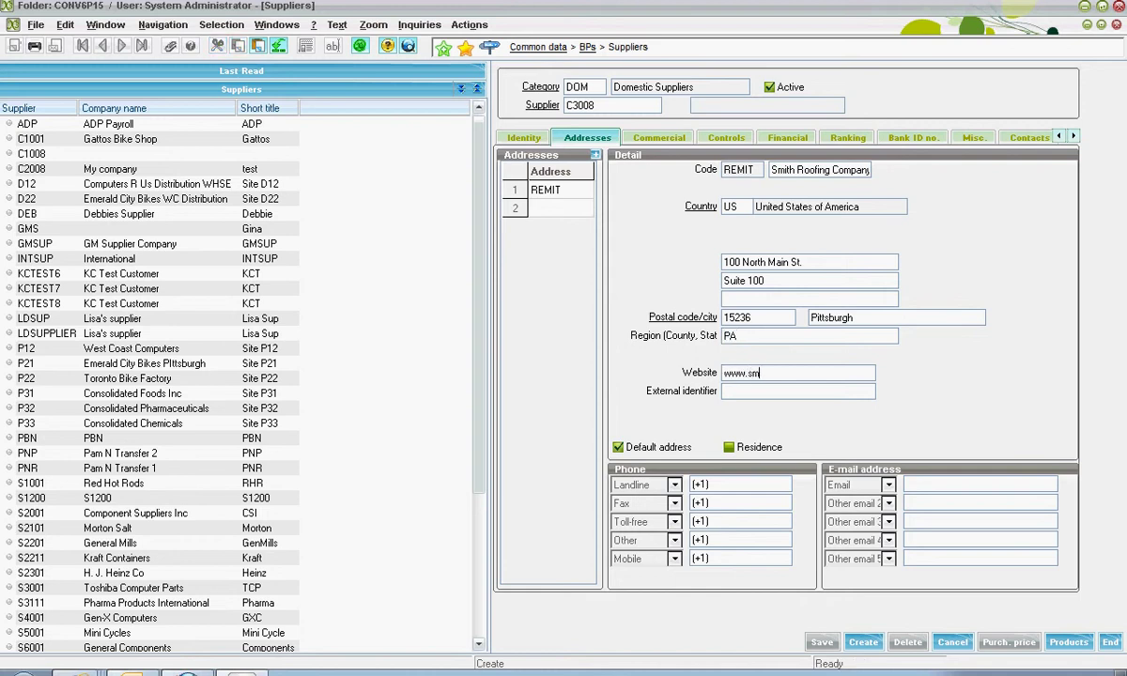
text(ithroofing.com)
key(Tab)
Step: Check the order form and return slip text options for the supplier's commercial data
click(660, 138)
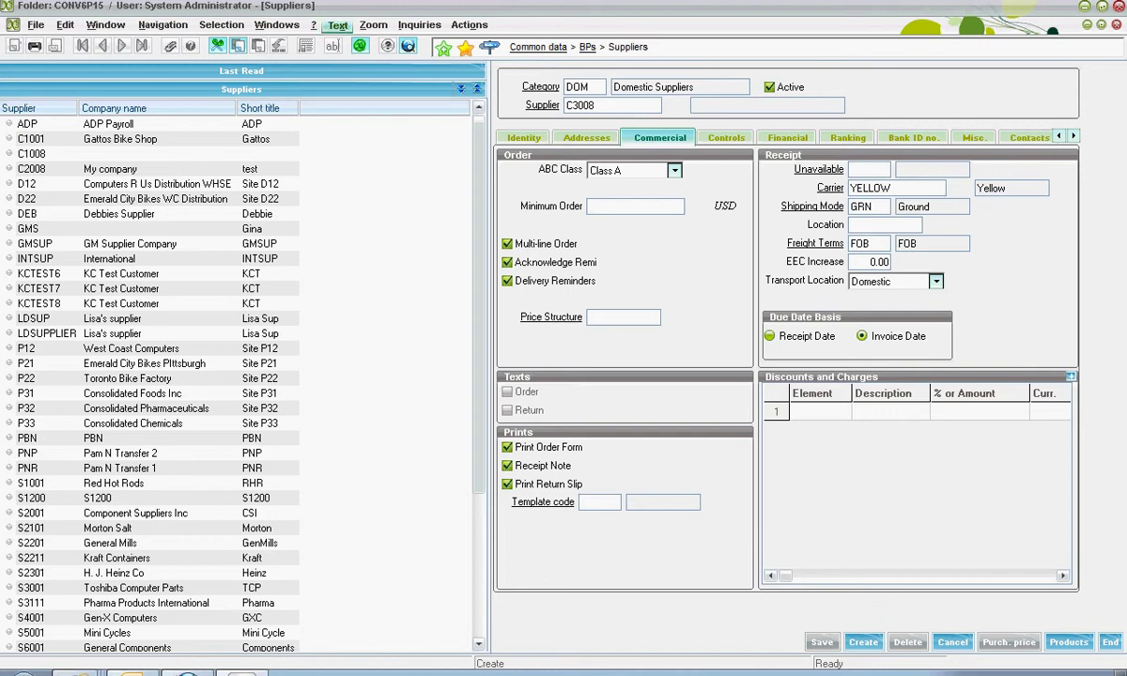
click(338, 25)
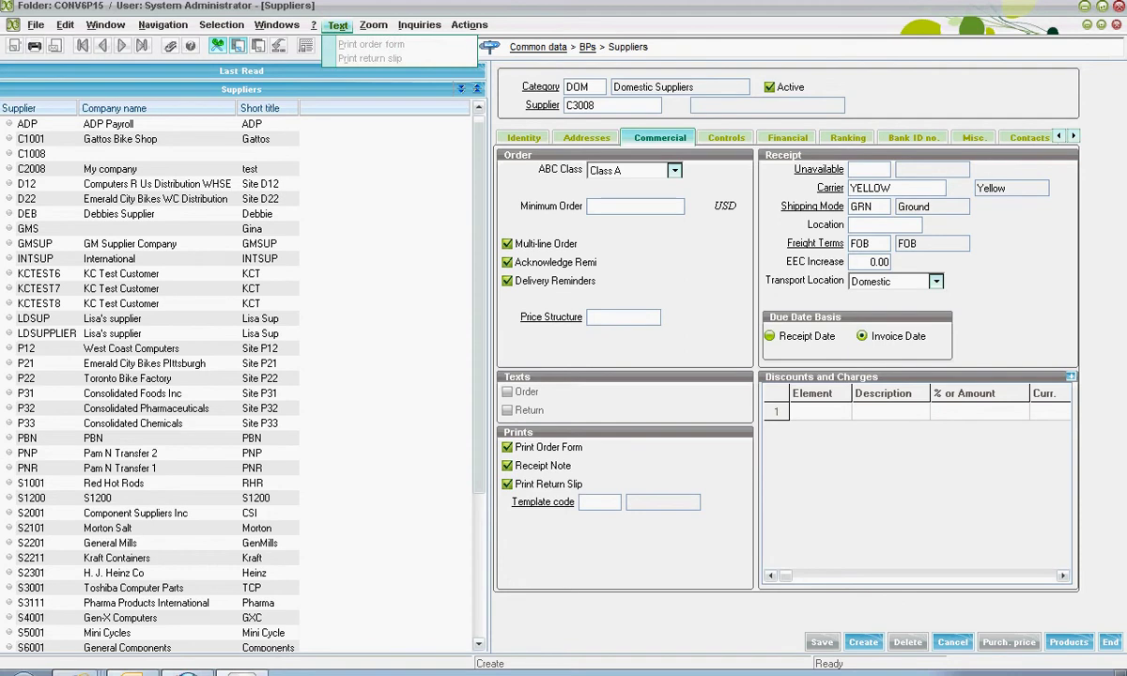
key(Escape)
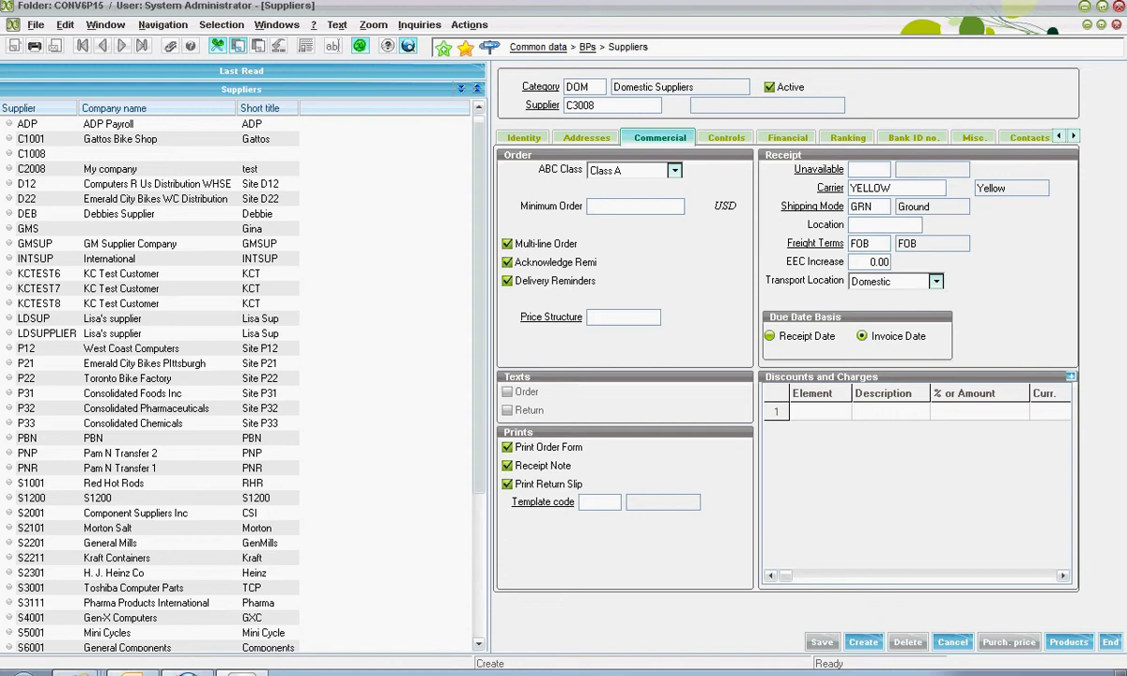
Step: Add element 1 (Broker) with a value of 10 to the supplier's discounts and charges
click(869, 170)
click(846, 411)
text(1)
key(Tab)
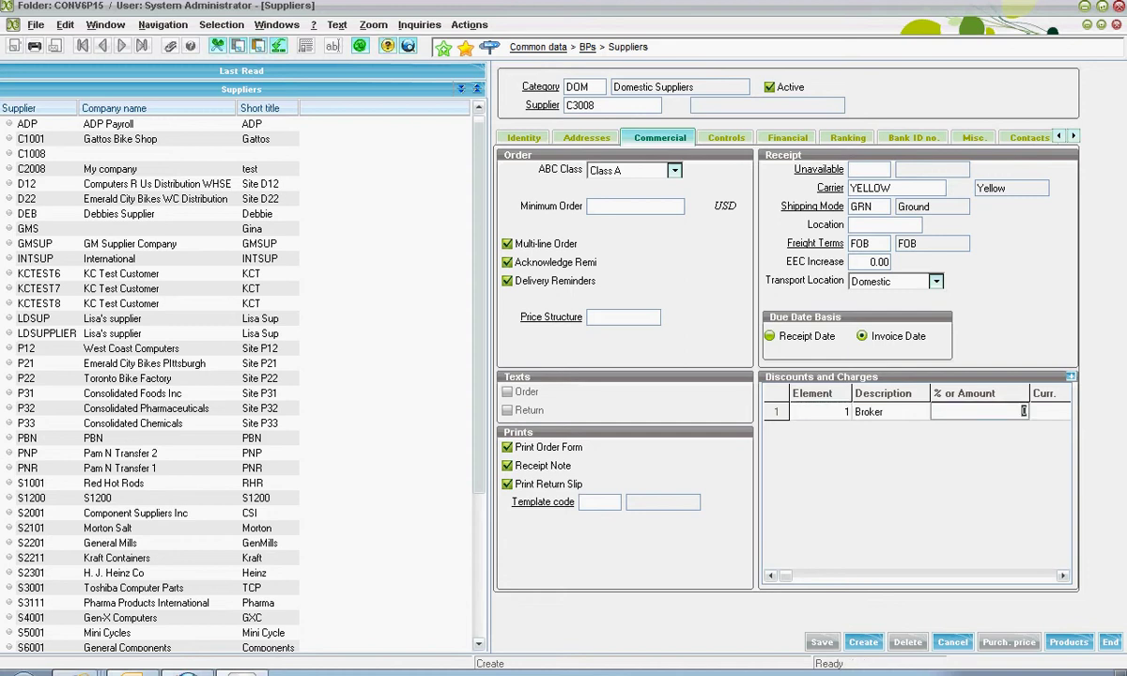
text(10)
key(Return)
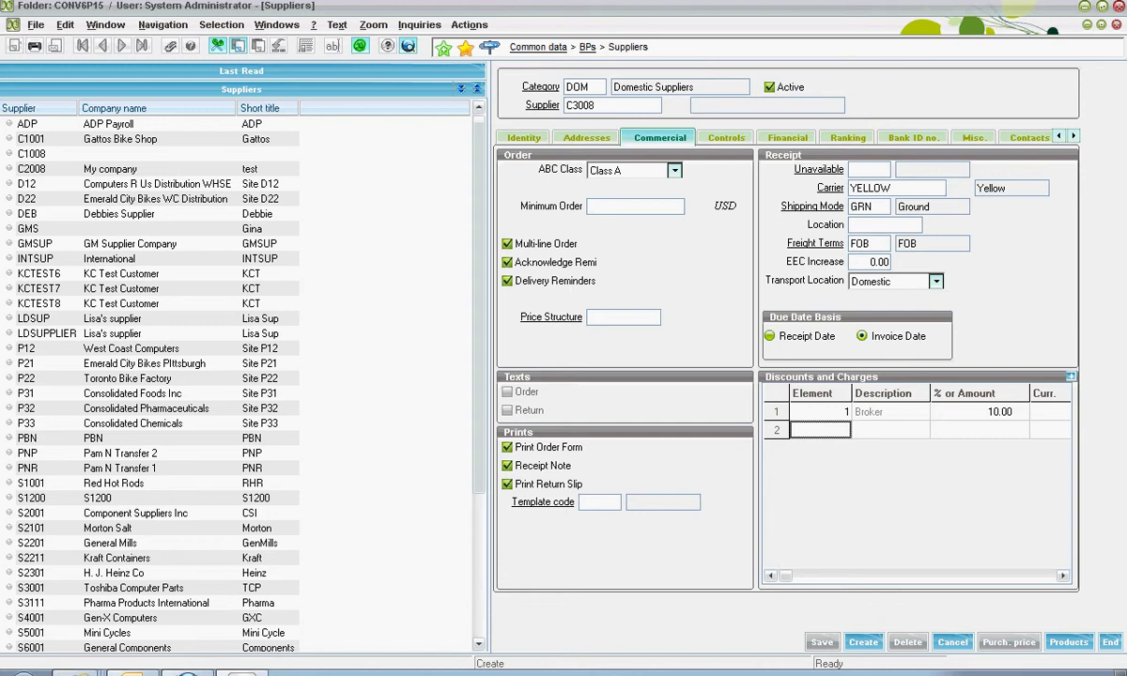
Step: Review the supplier's control settings, including supplier type, credit control and notes
key(Tab)
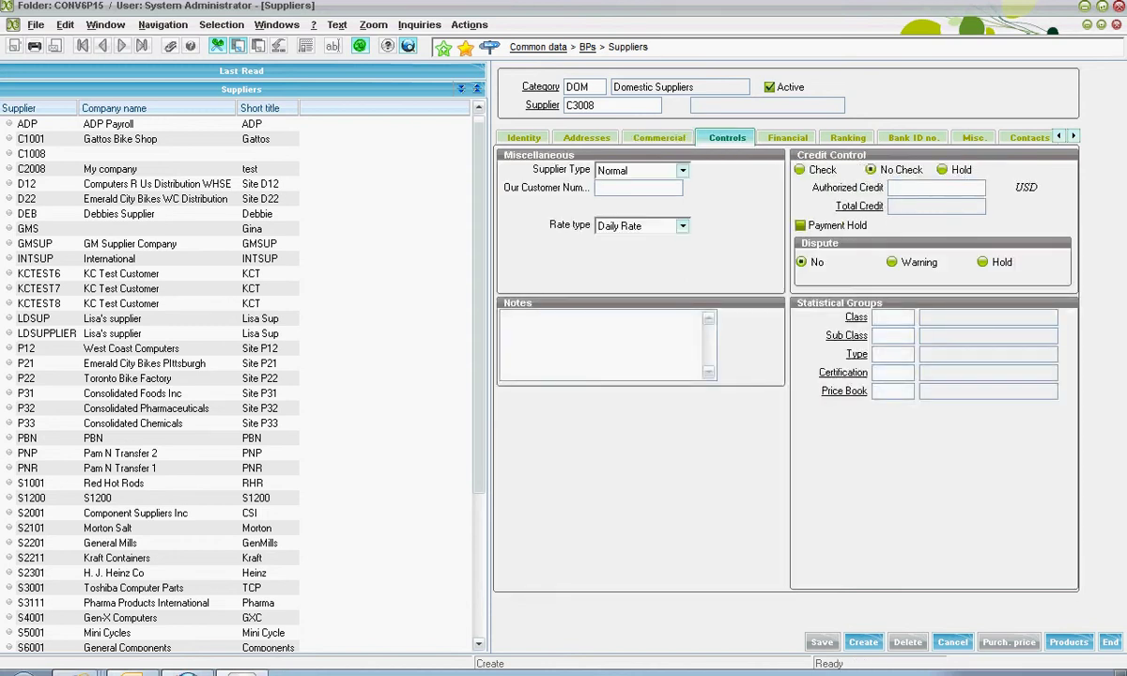
key(Tab)
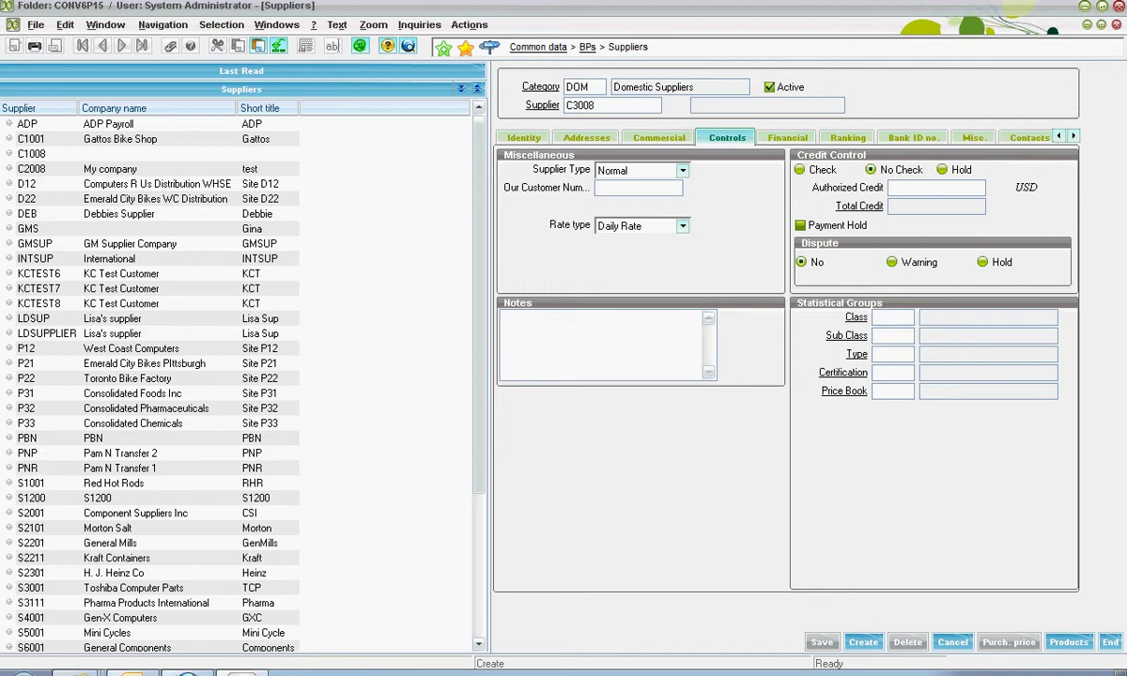
click(503, 320)
Step: Set the supplier's payment terms to NET30 in the financial data
click(787, 137)
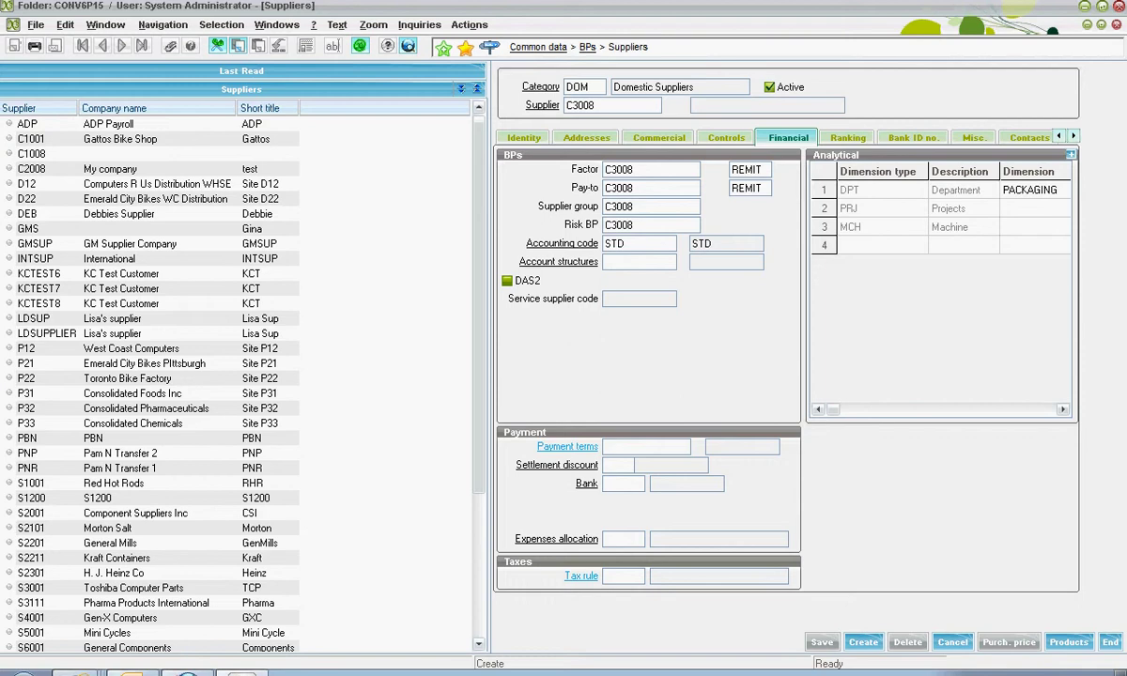
click(645, 447)
text(NET30)
key(Tab)
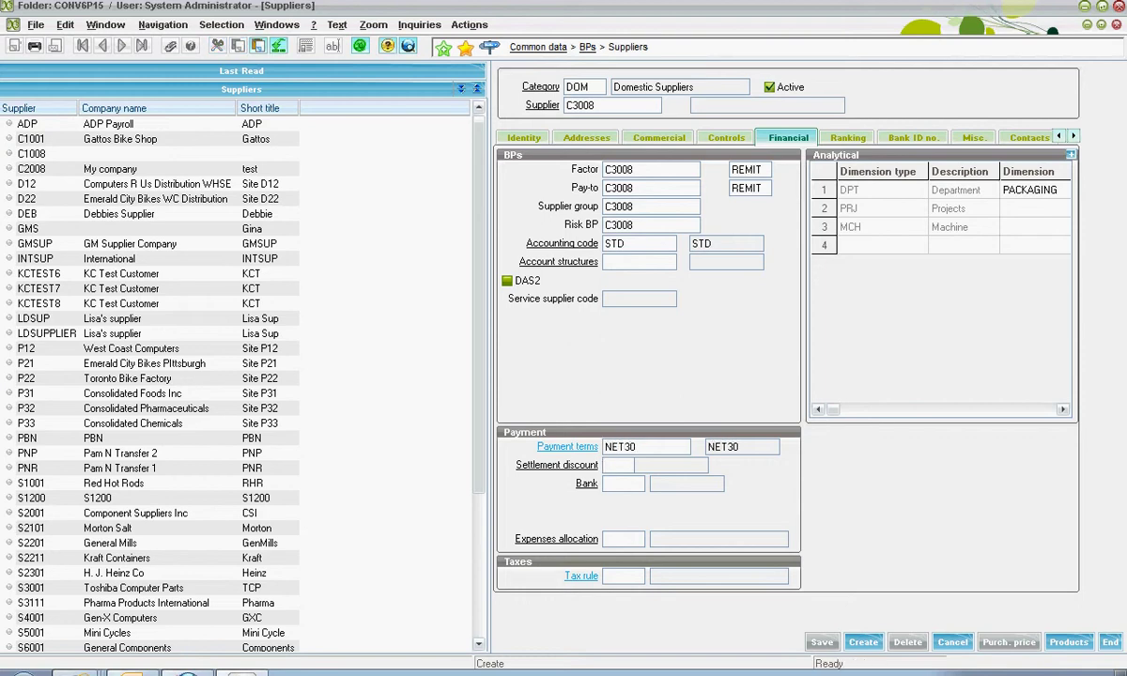
Step: Try to set the supplier's settlement discount to 110
text(110)
key(Tab)
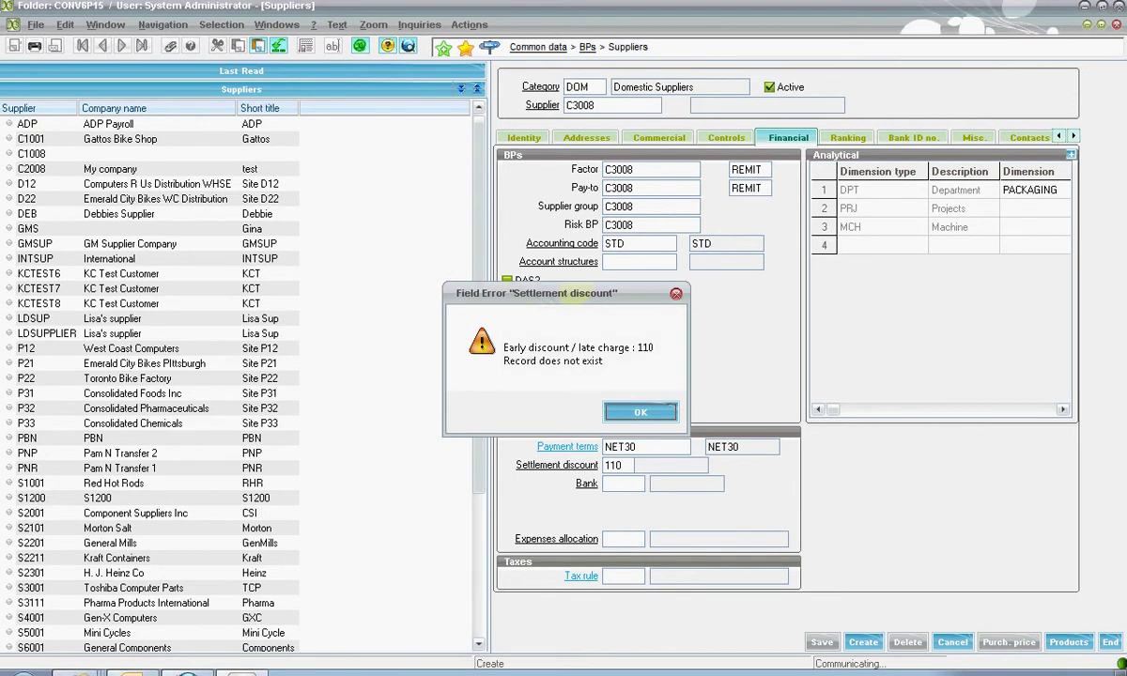
key(Return)
Step: Choose 210 (2%10) as the settlement discount and BNK1 as the bank for the supplier's payments
key(F12)
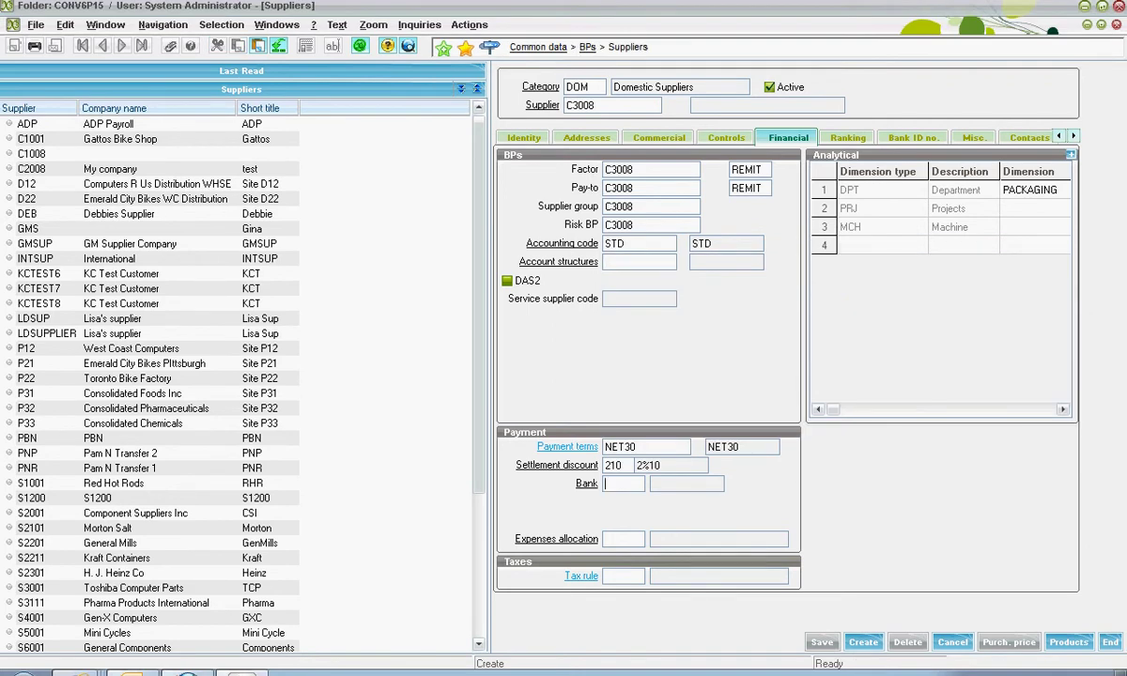
key(F12)
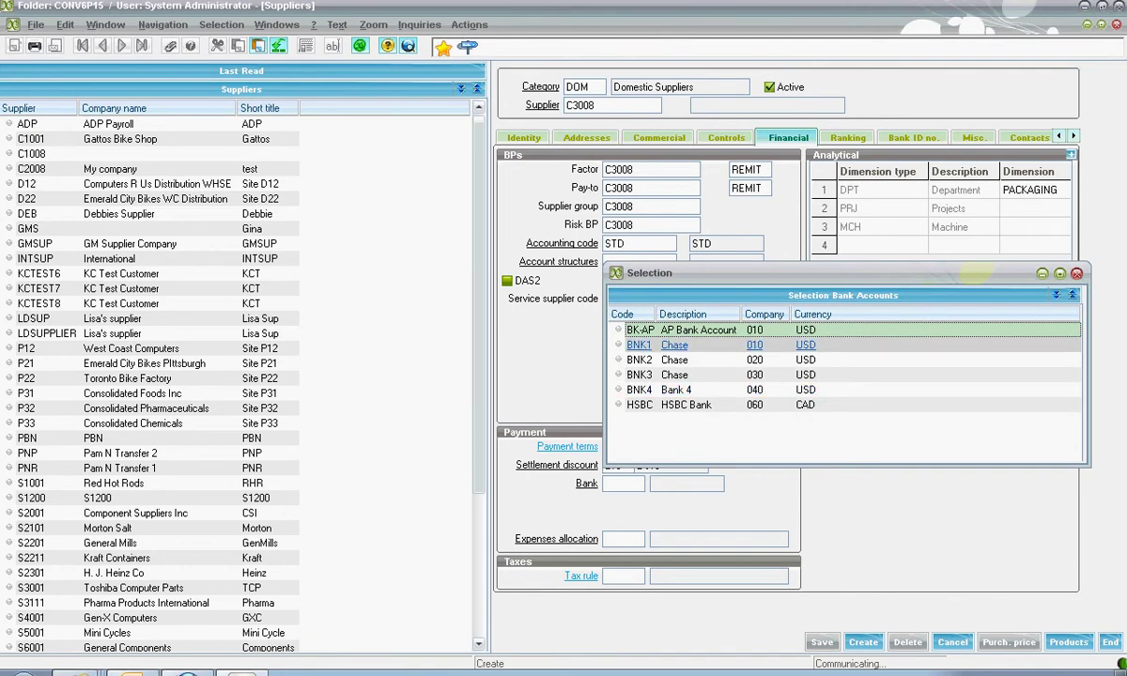
click(639, 345)
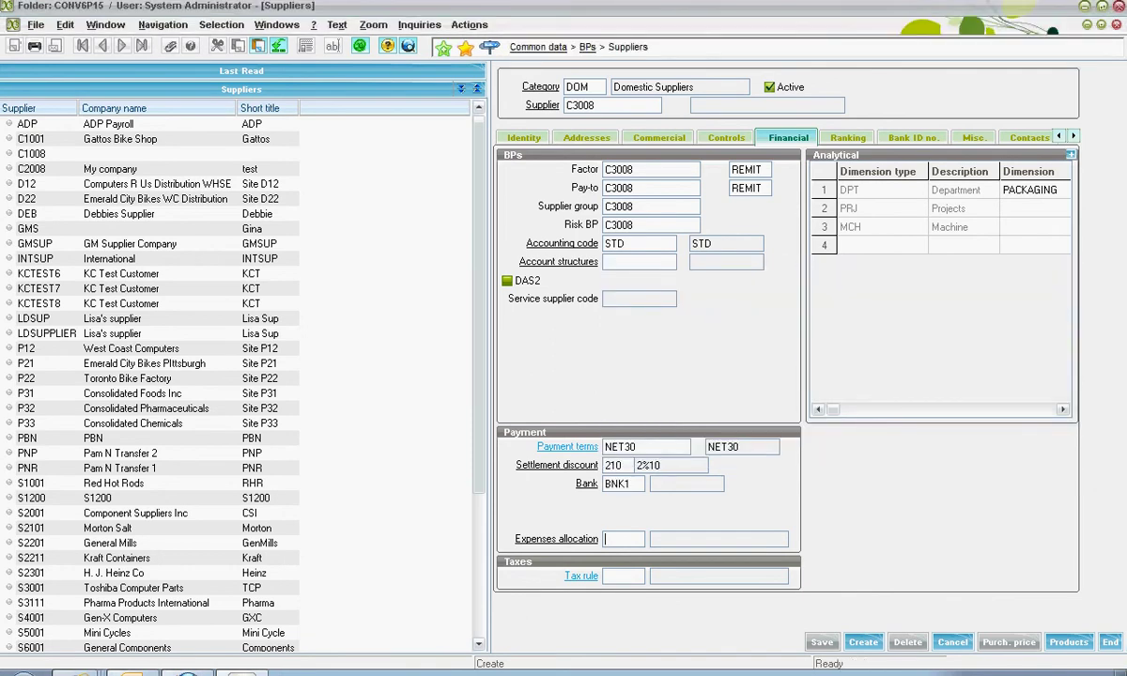
Step: Set the supplier's tax rule to NTX
click(623, 577)
text(NTX)
key(Tab)
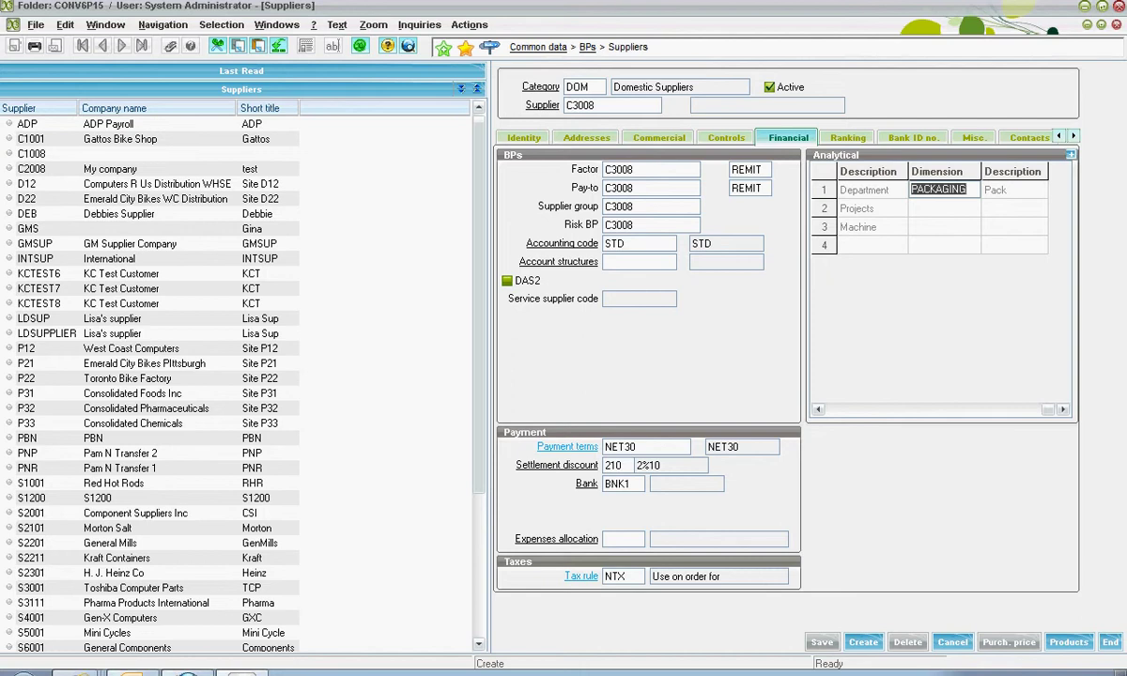
Step: Look through the supplier's ranking, bank ID number and miscellaneous planning data
click(848, 138)
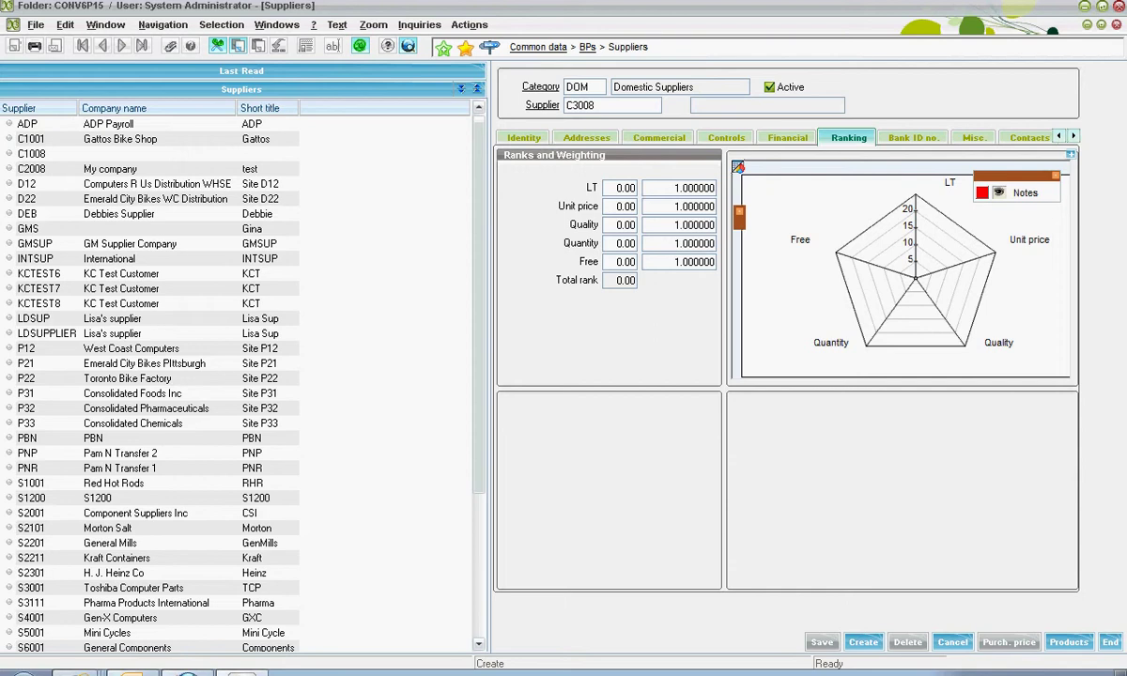
click(914, 138)
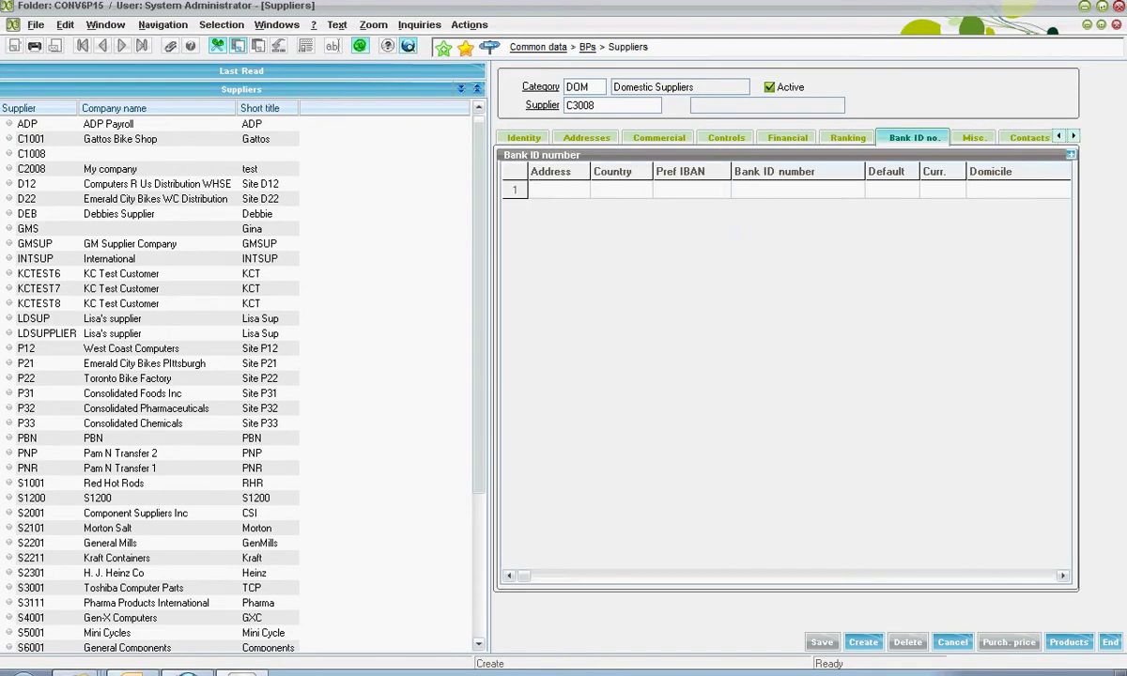
click(975, 138)
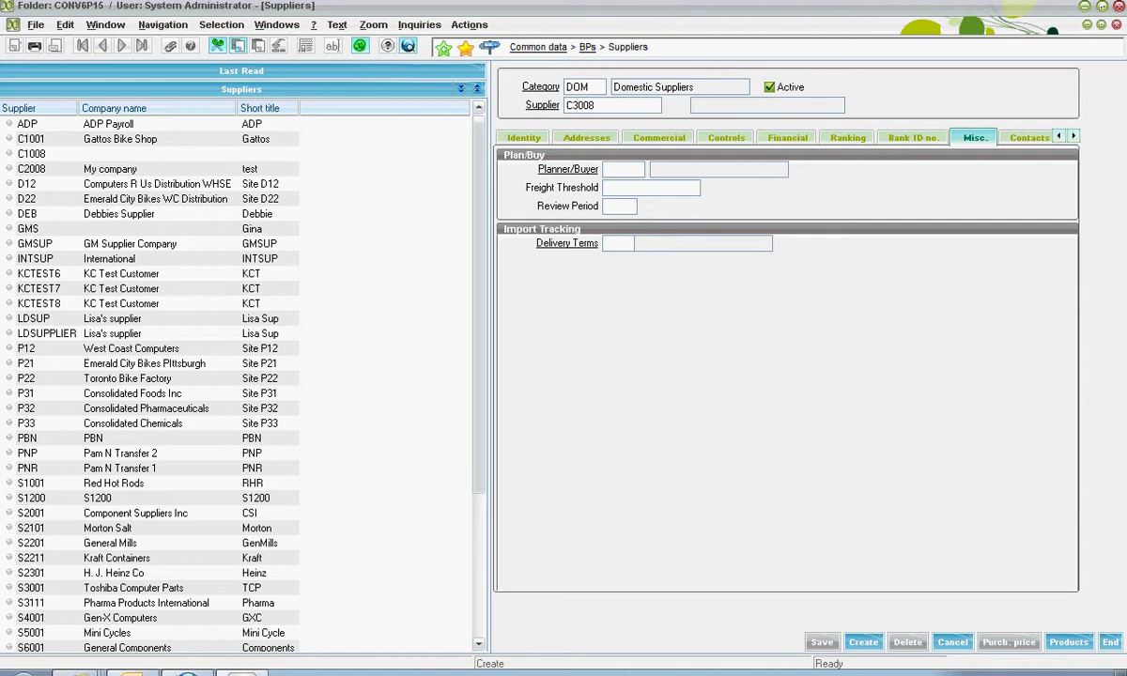
Step: Add a supplier contact with the person's full name and contact name, and create the supplier record
click(1029, 138)
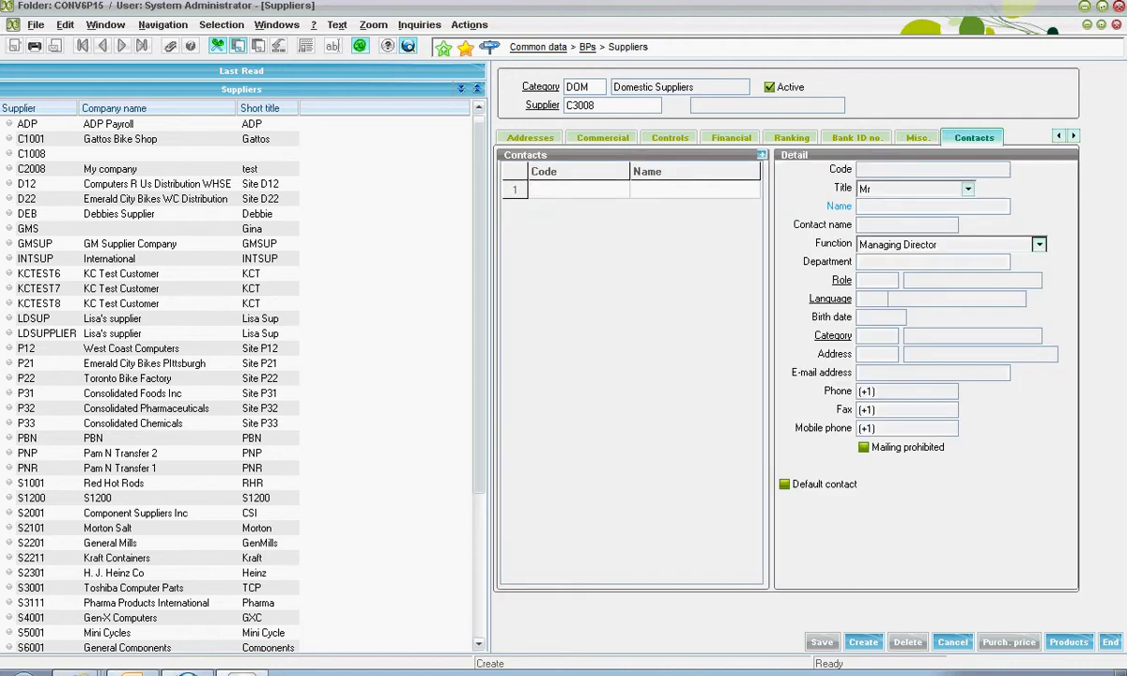
click(578, 190)
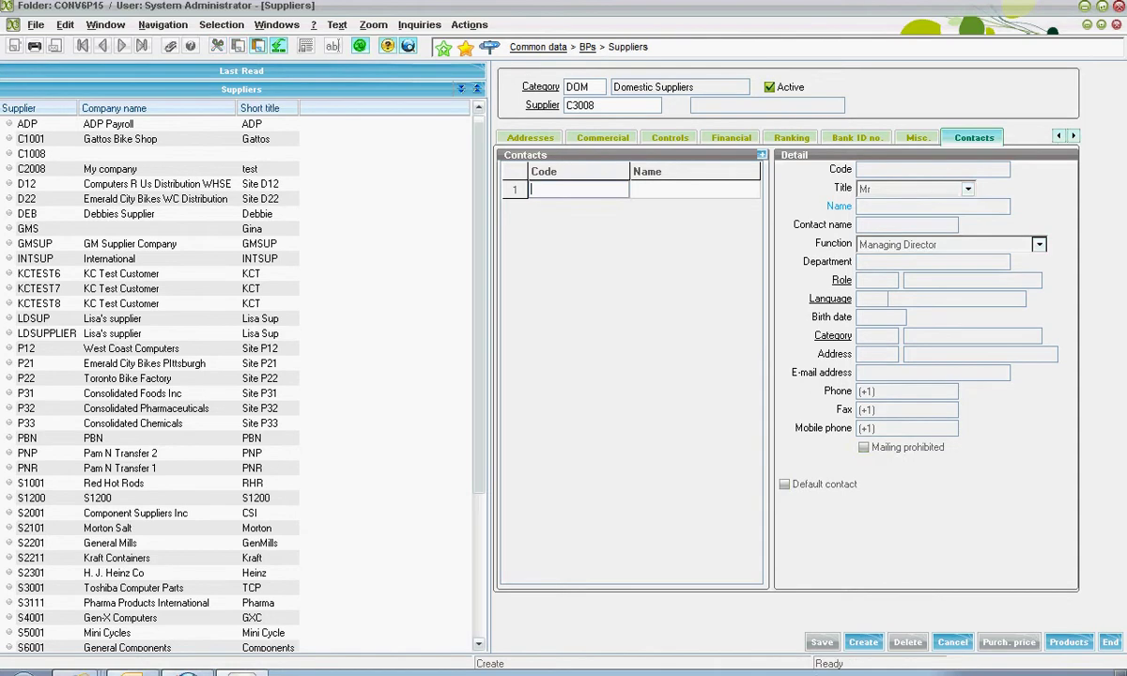
key(Tab)
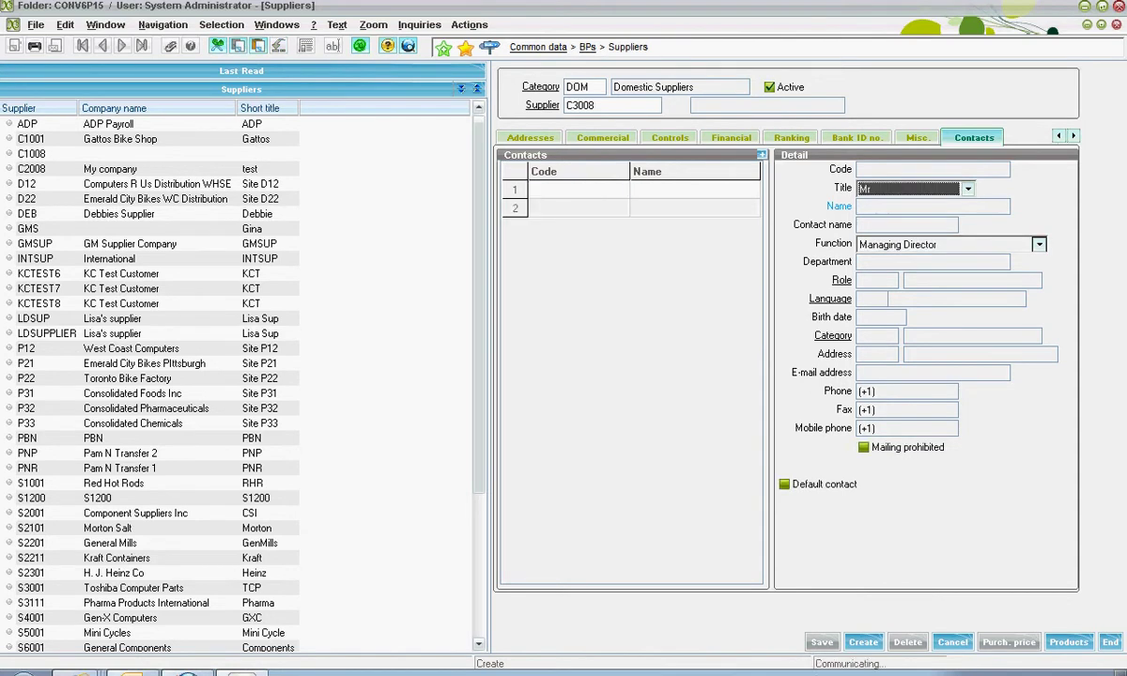
key(Tab)
text(John Smith)
key(Tab)
text(John)
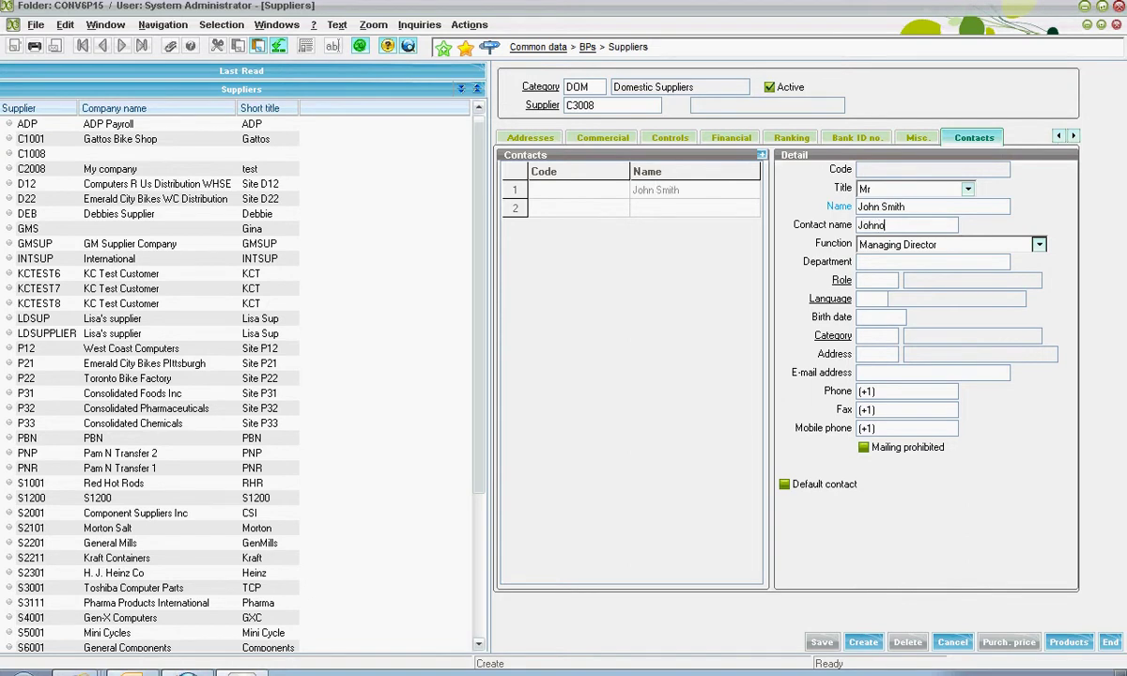
key(Tab)
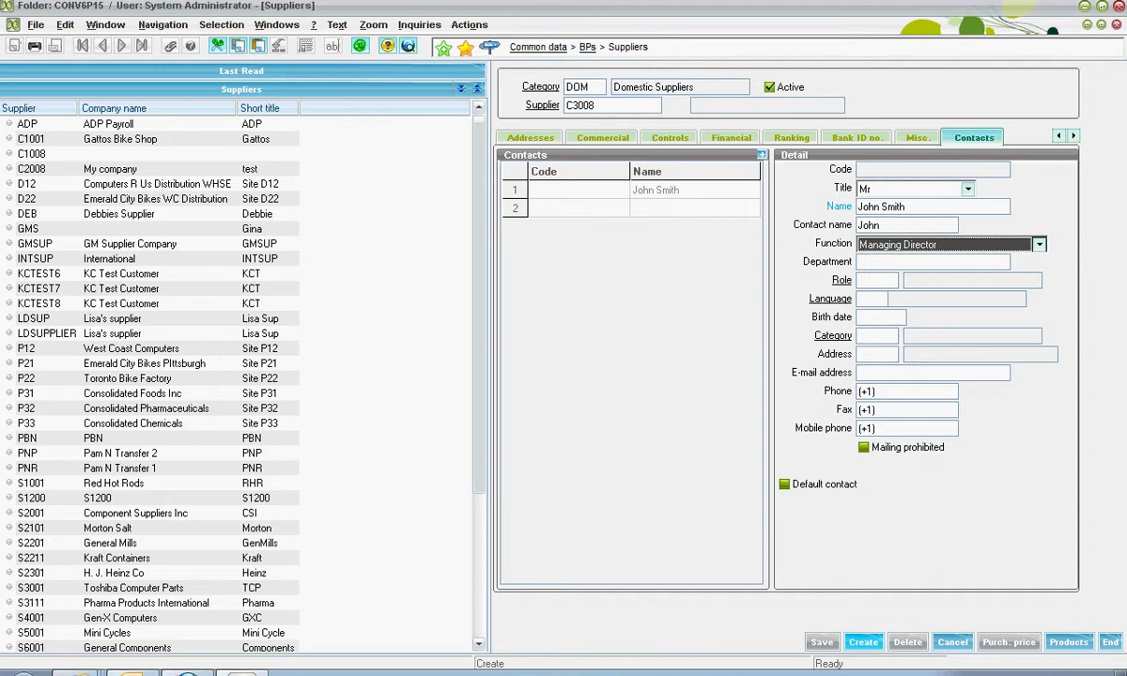
click(864, 643)
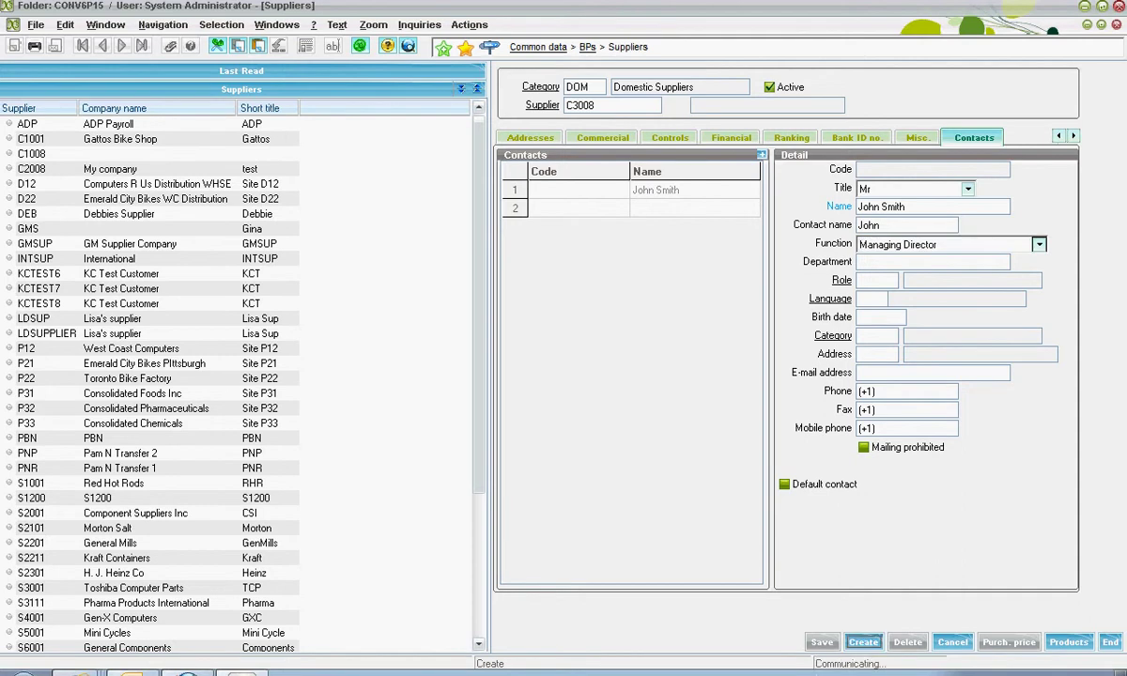